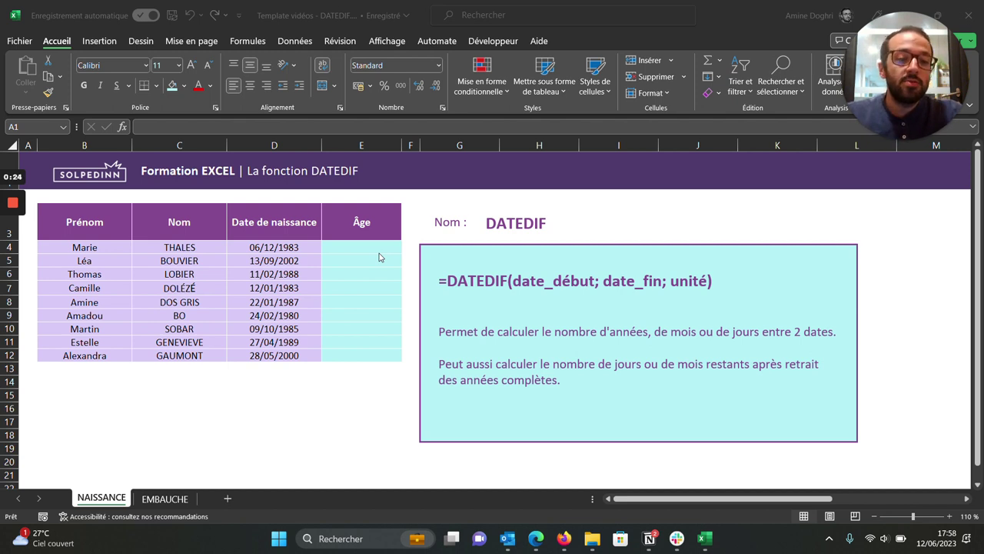
Enter =DATEDIF(D4;AUJOURDHUI();"Y") in E4 to compute Marie's age in completed years.
left_click(380, 256)
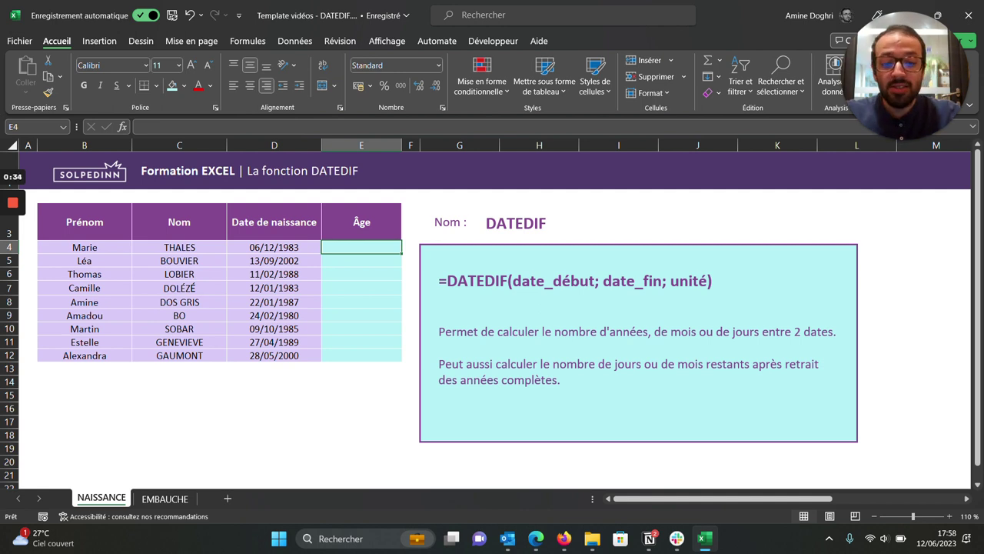
type("=DATE")
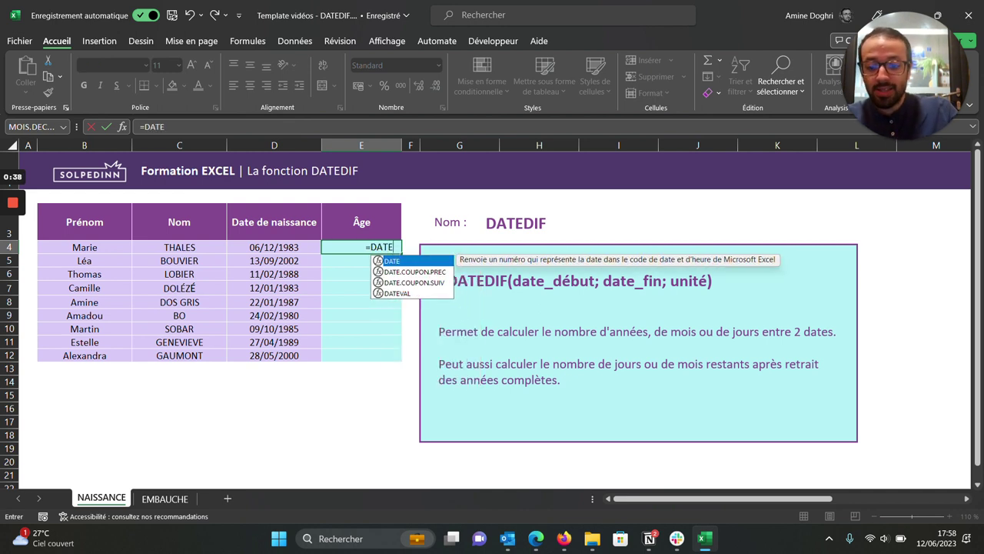
type("DIF(")
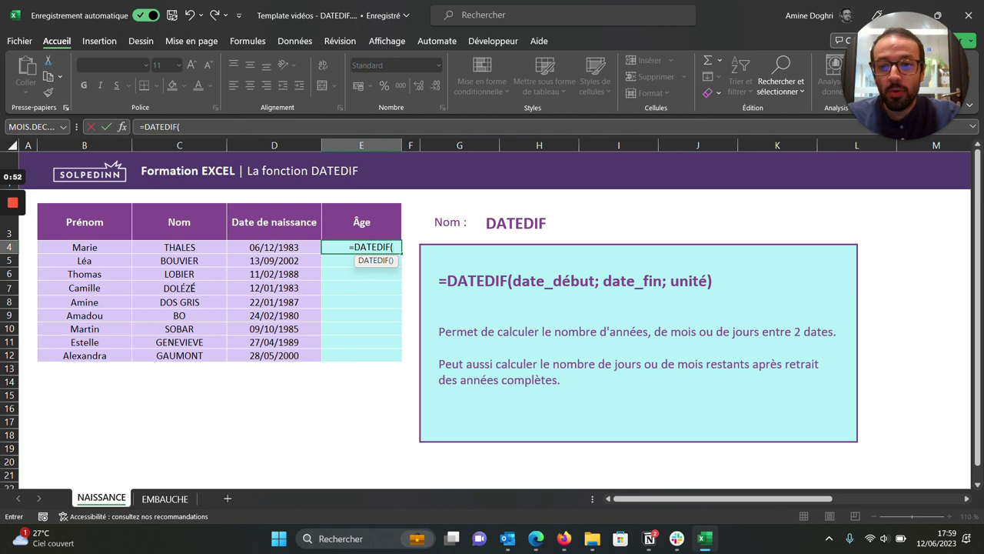
left_click(274, 246)
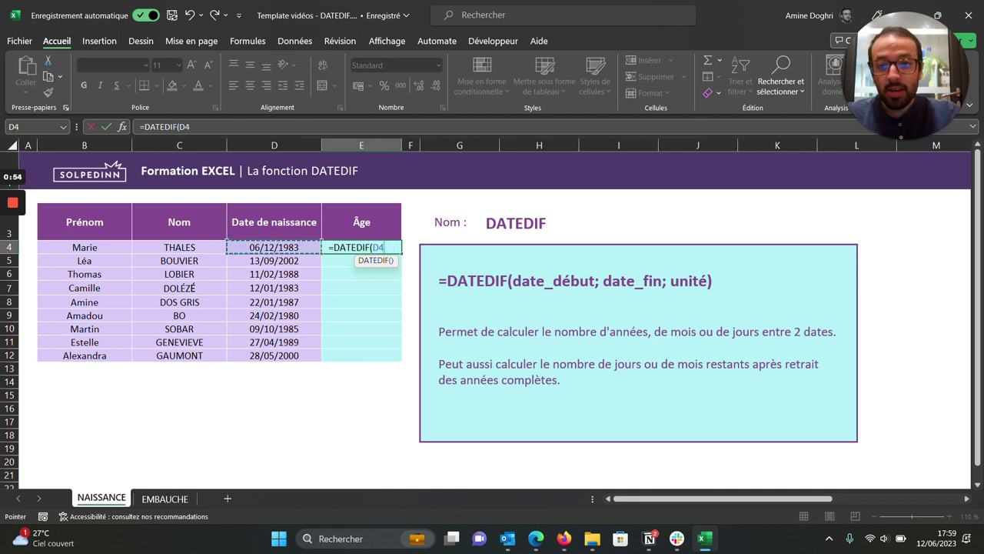
type(";")
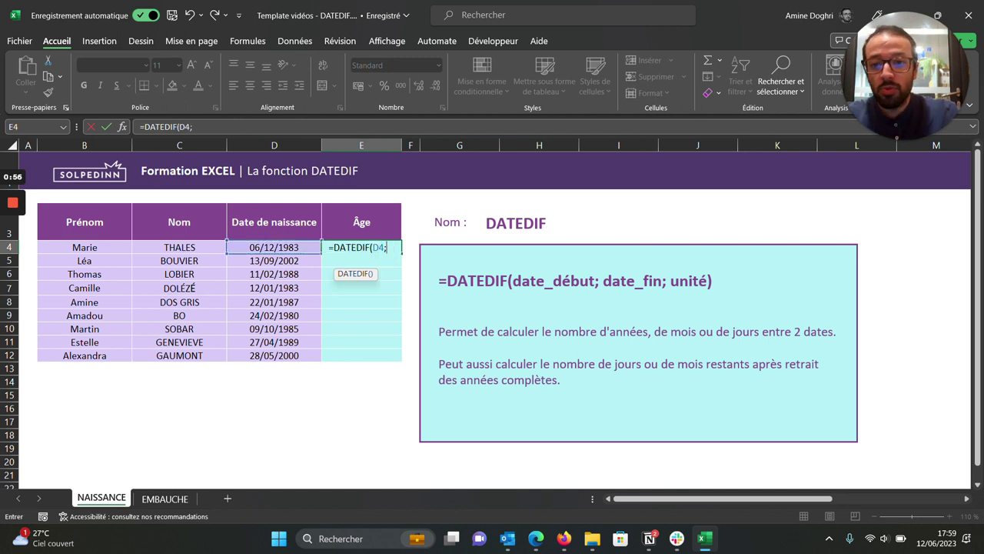
type("AUJOU")
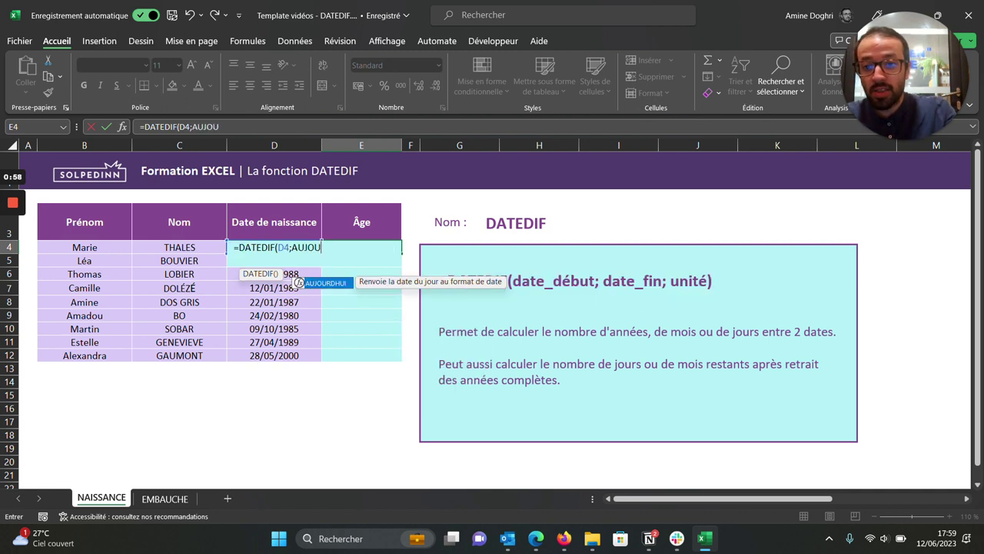
type("RDHUI")
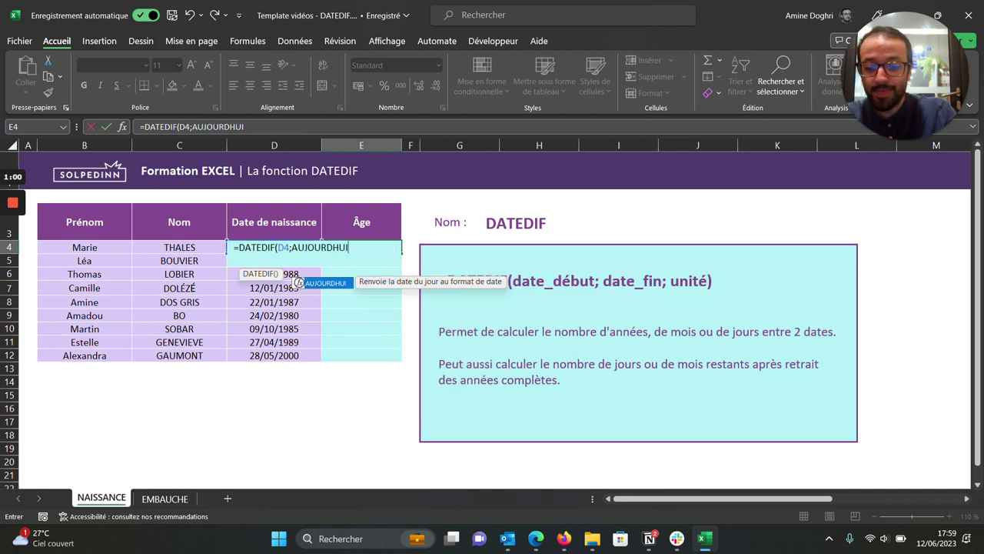
type("();")
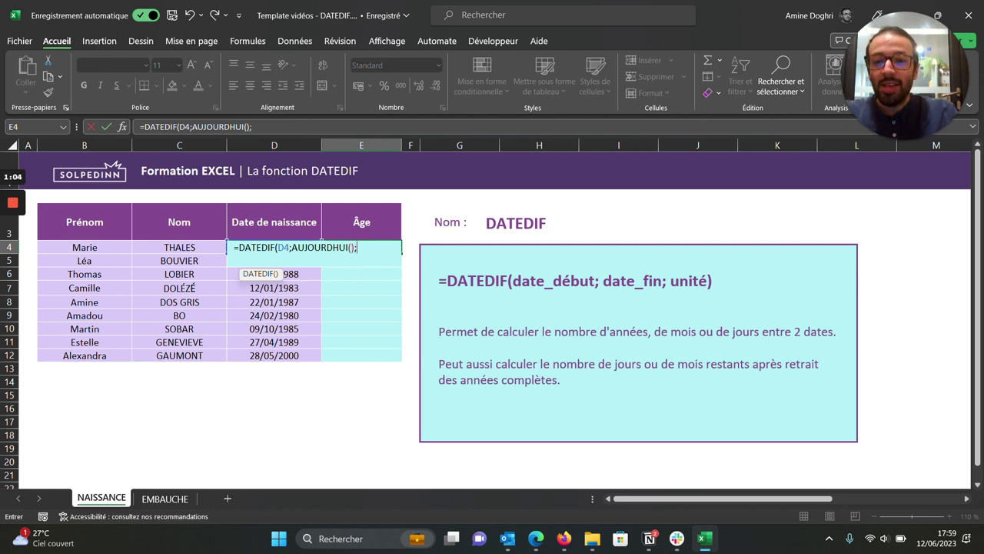
type("\"Y\")")
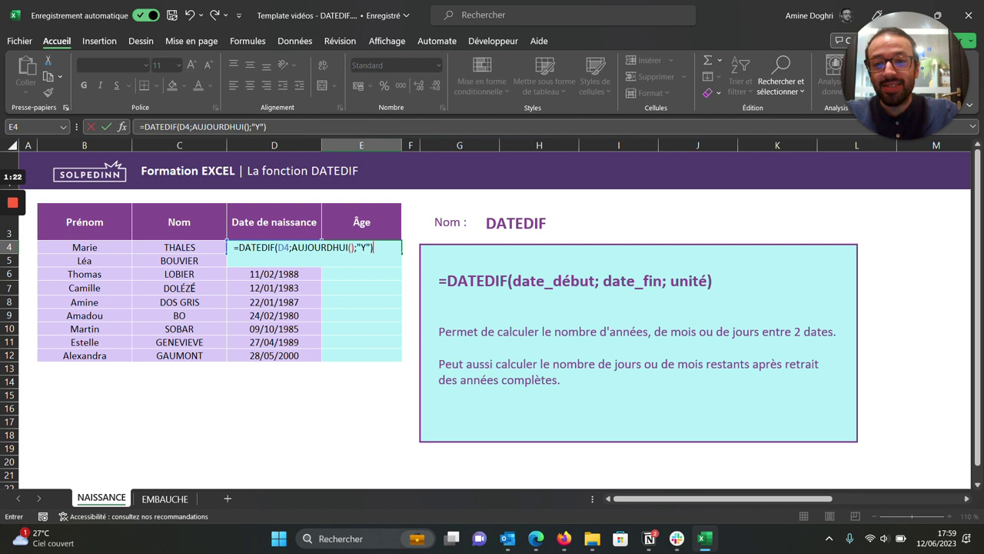
key("Return")
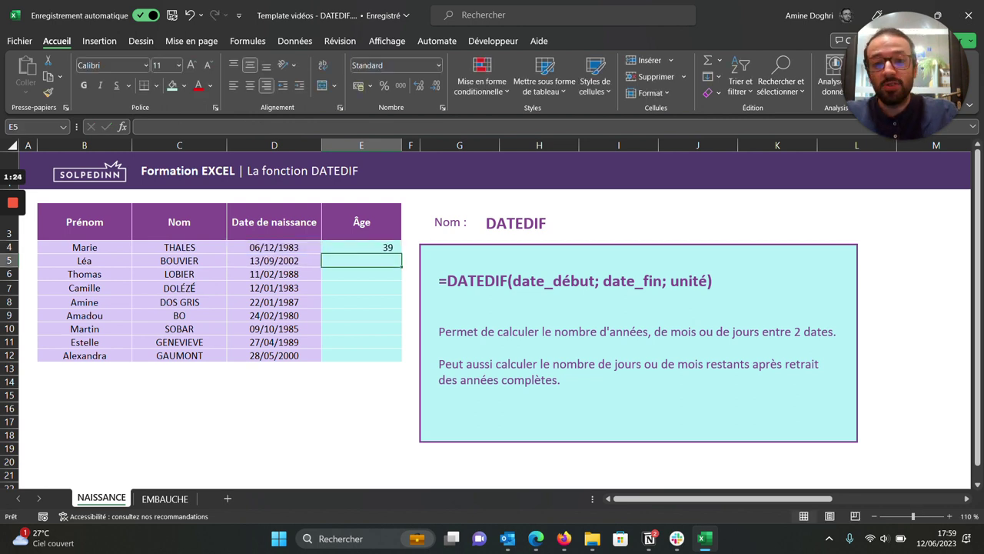
Copy the age formula down to row 12 and switch to the EMBAUCHE sheet.
left_click(361, 246)
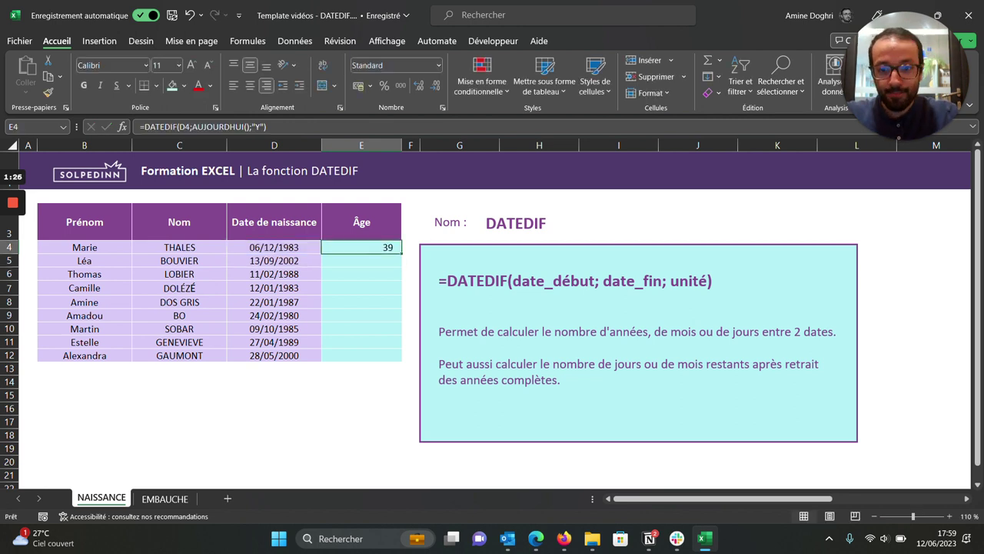
double_click(402, 253)
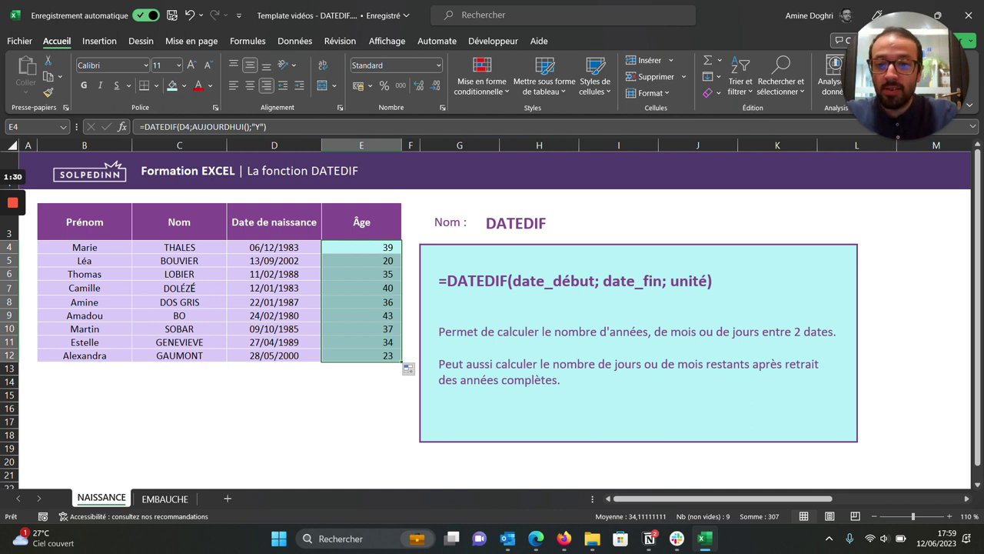
left_click(165, 499)
Enter =DATEDIF(D4;AUJOURDHUI();"Y") in E4 for Marie's completed years of seniority.
left_click(482, 260)
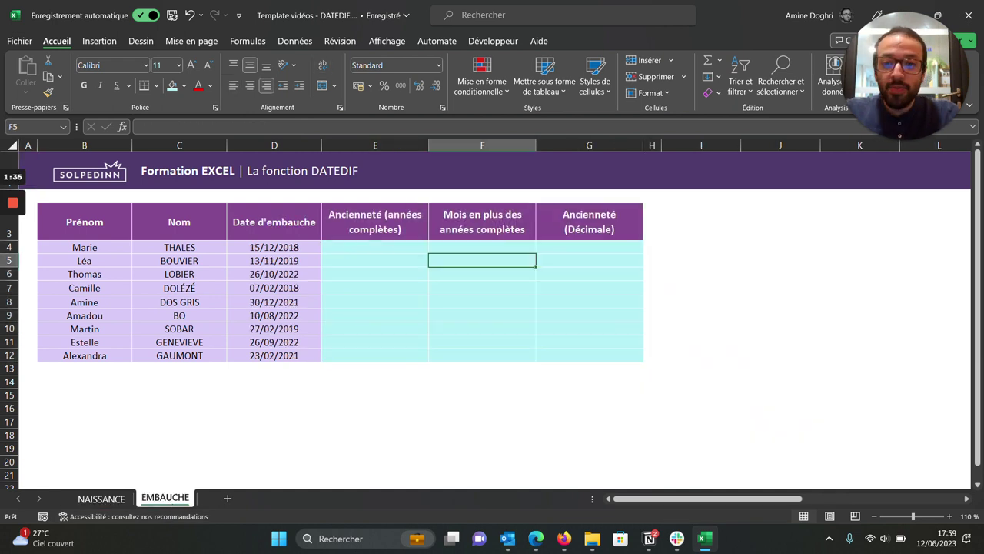
left_click(483, 247)
left_click(375, 246)
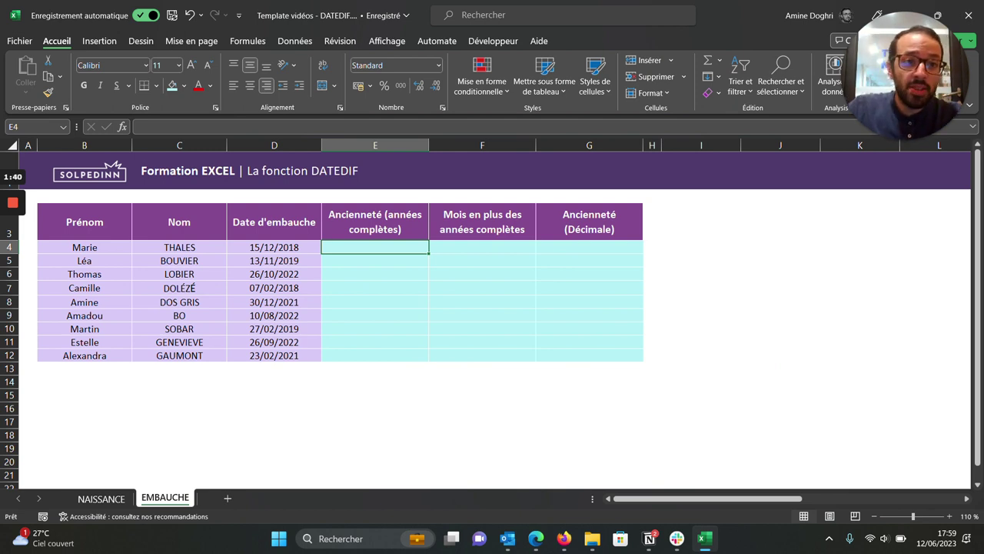
type("=D")
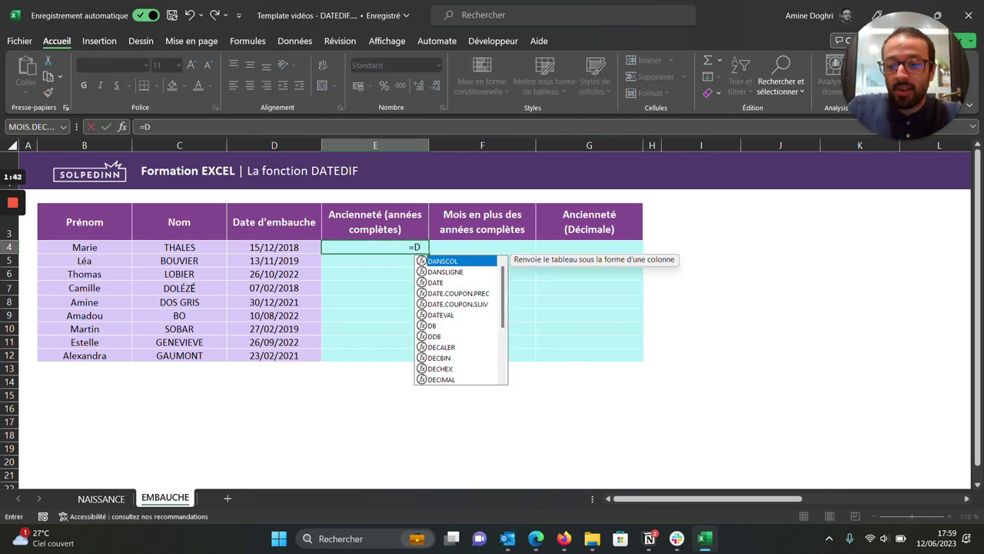
type("ATEDIF(")
left_click(274, 246)
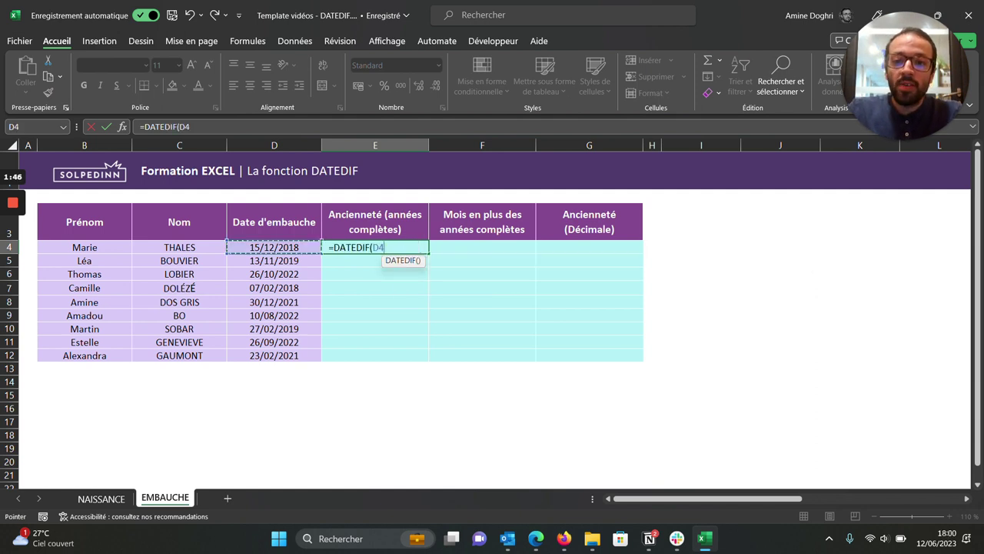
type(";AUJOURDHUI(")
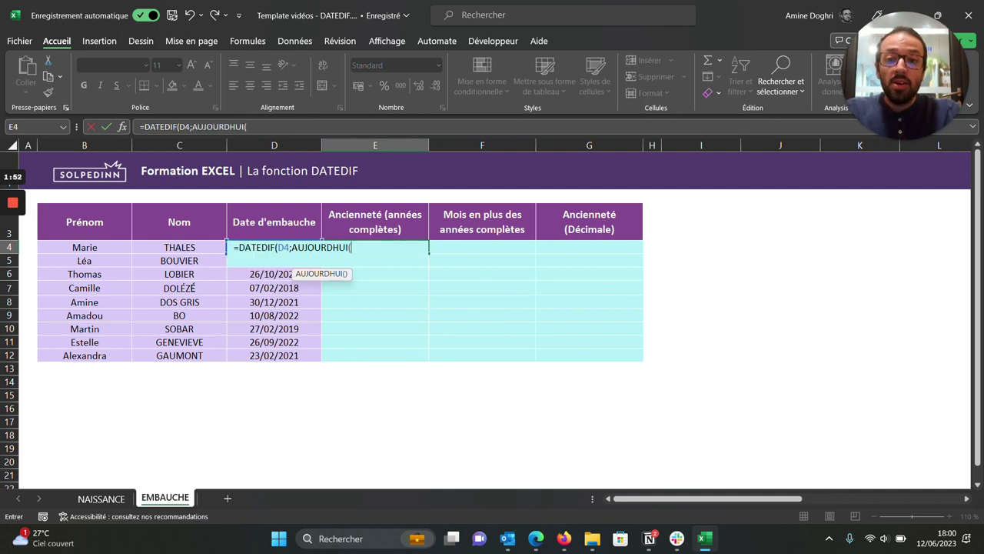
type(");\"Y\")")
key("Return")
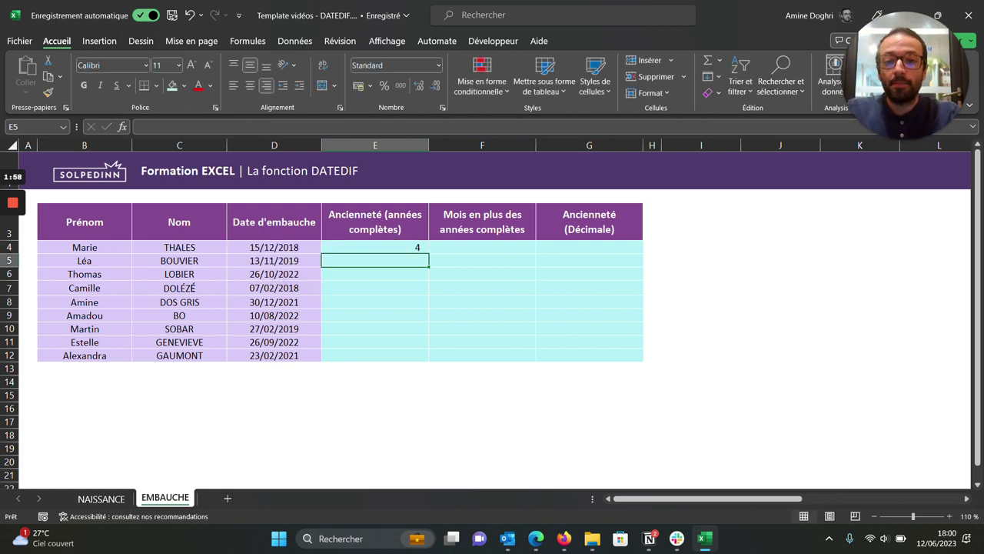
Copy the seniority formula down the column through E12.
left_click(375, 247)
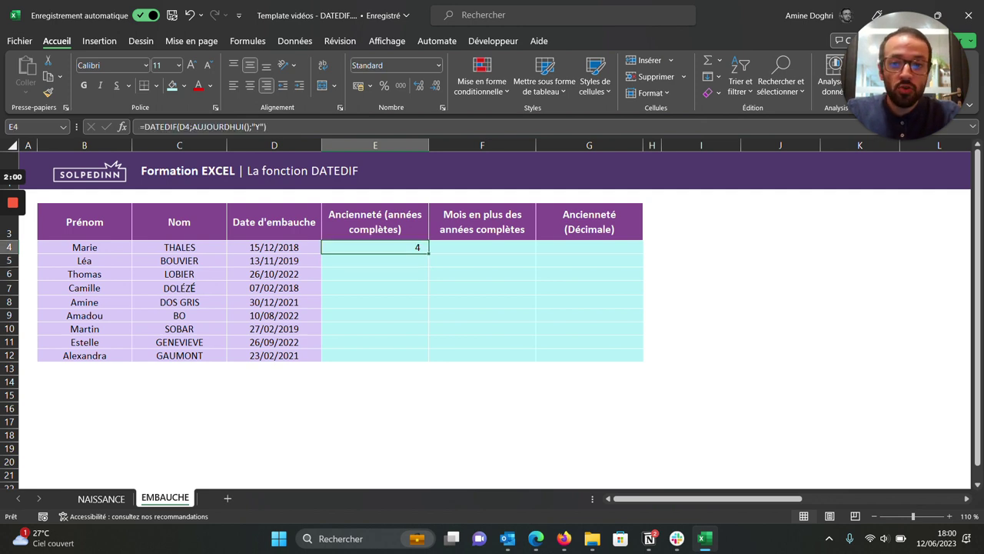
double_click(428, 253)
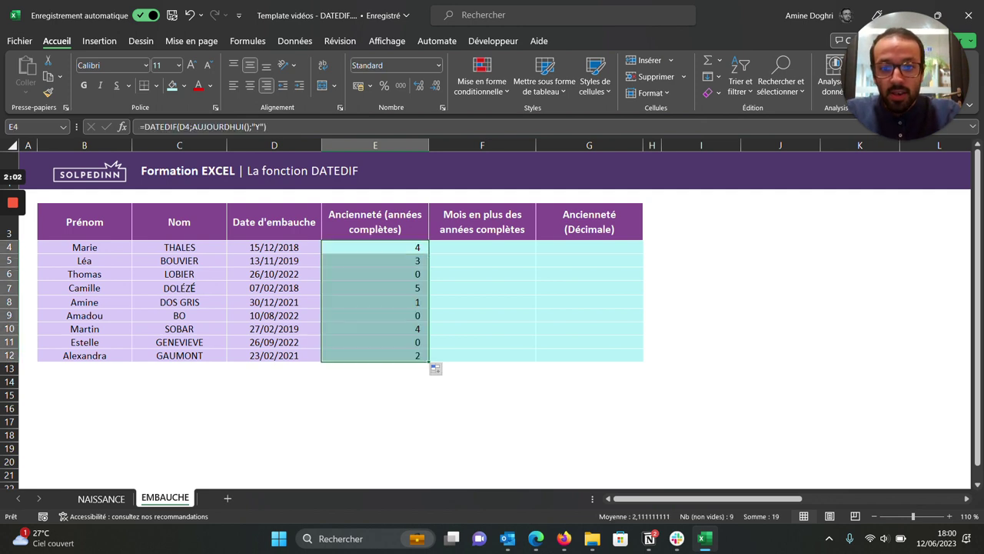
left_click(482, 247)
left_click(376, 247)
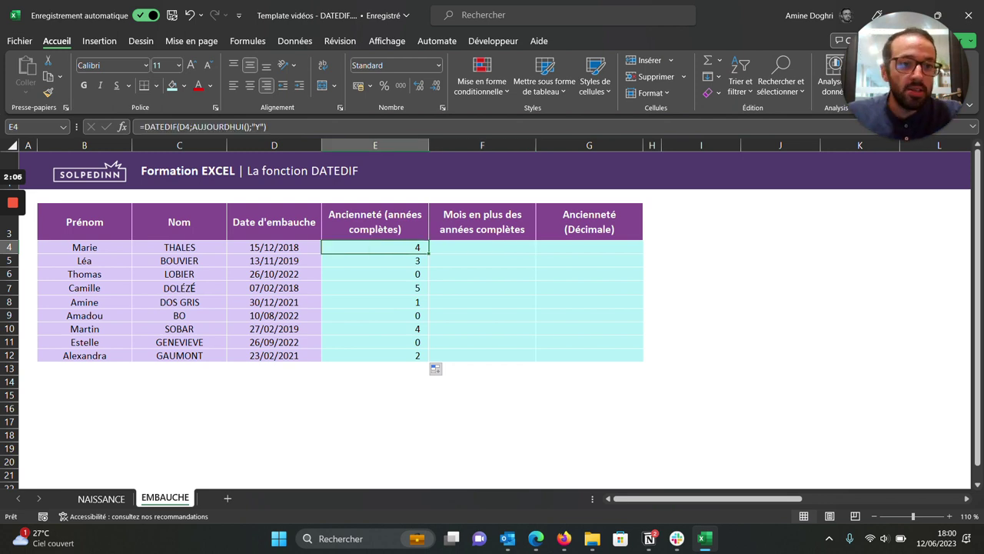
left_click(482, 247)
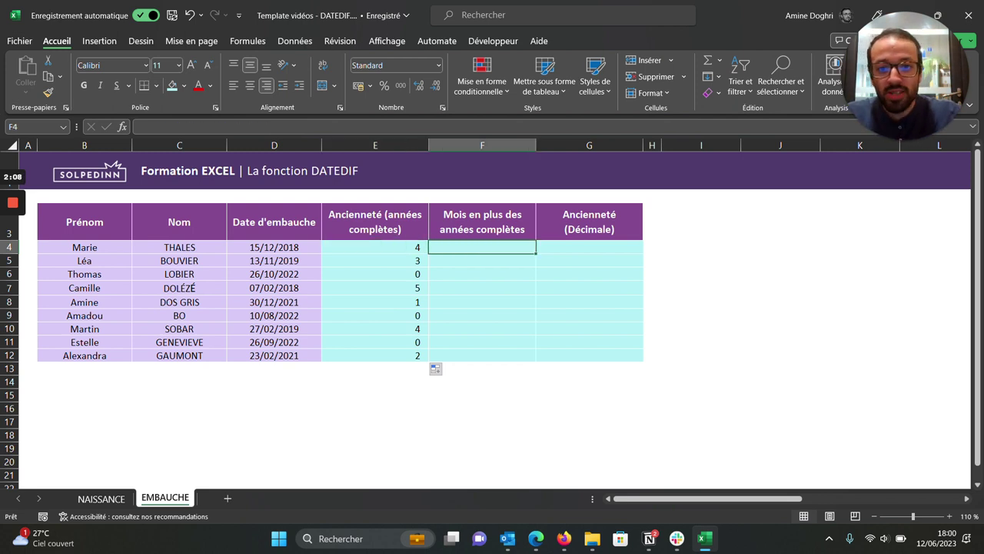
Enter =DATEDIF(D4;AUJOURDHUI();"YM") in F4 and fill it down to F12.
type("=")
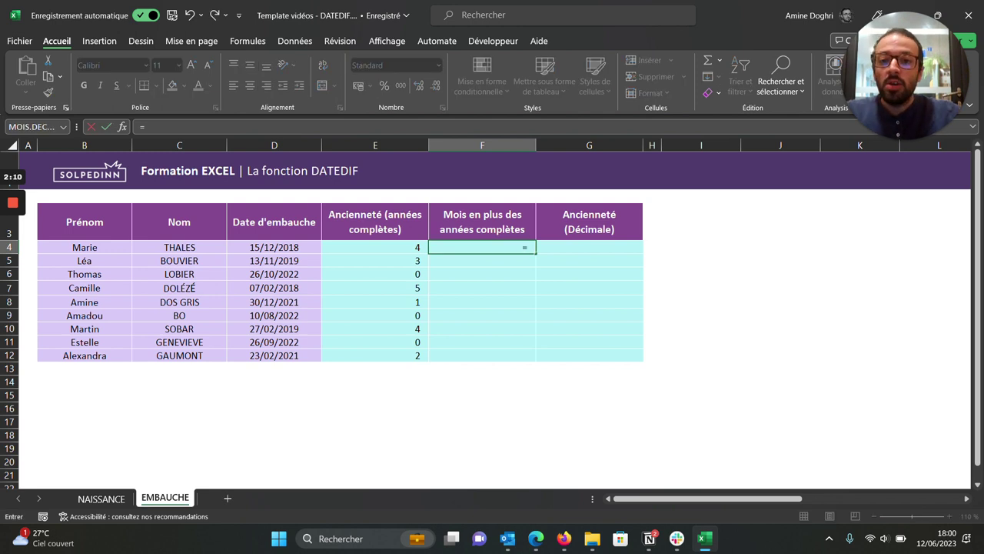
type("DATEDIF(")
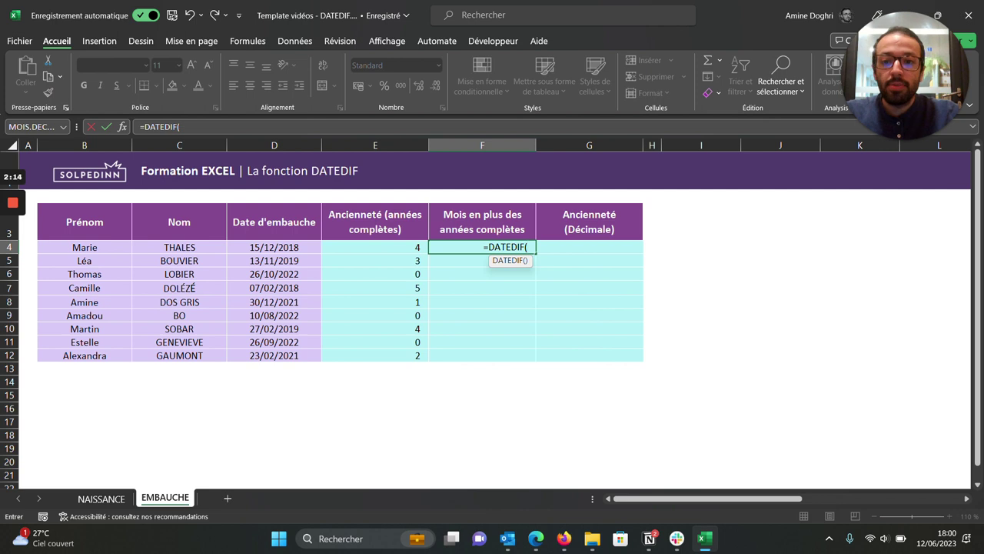
left_click(273, 246)
type(";AUJOURDHUI()")
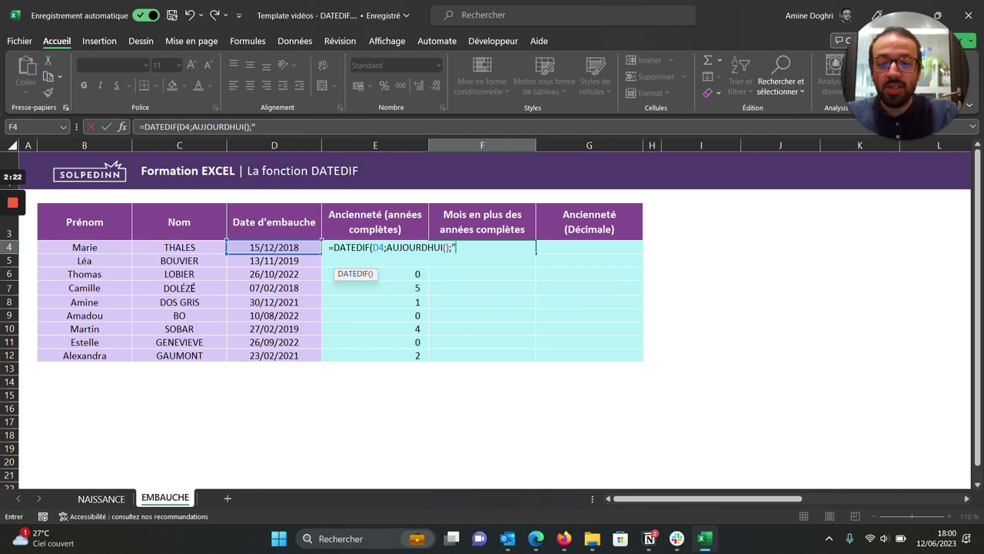
type("M")
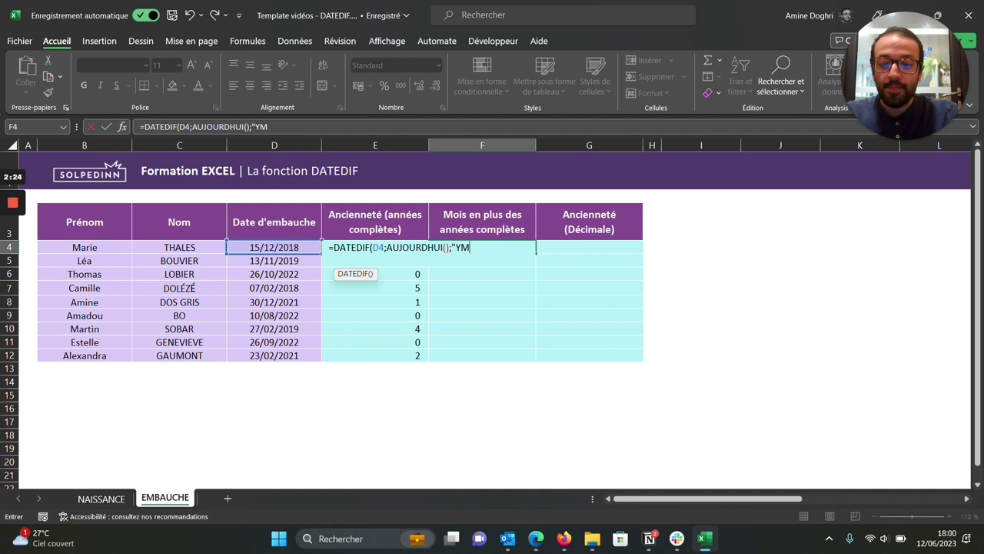
type(")")
key("Return")
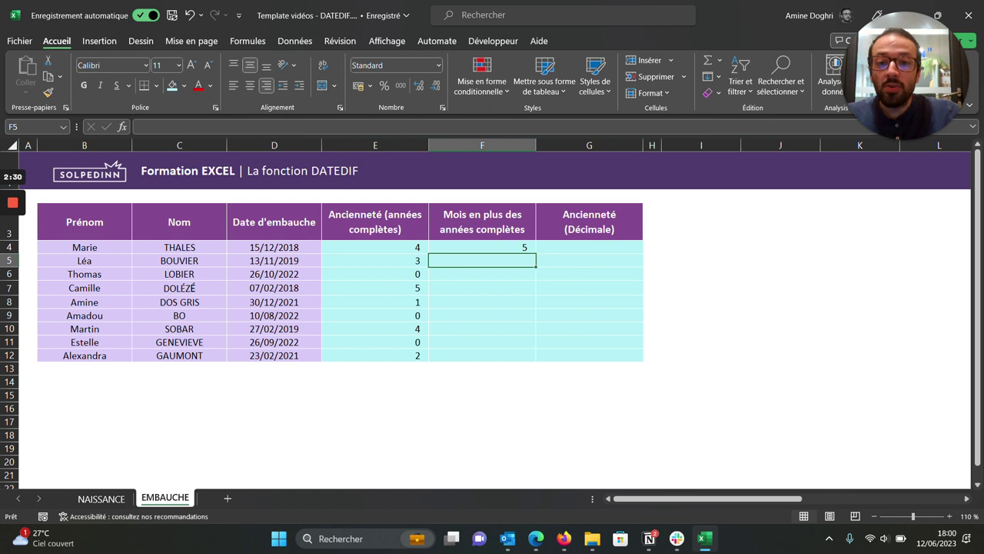
left_click(482, 246)
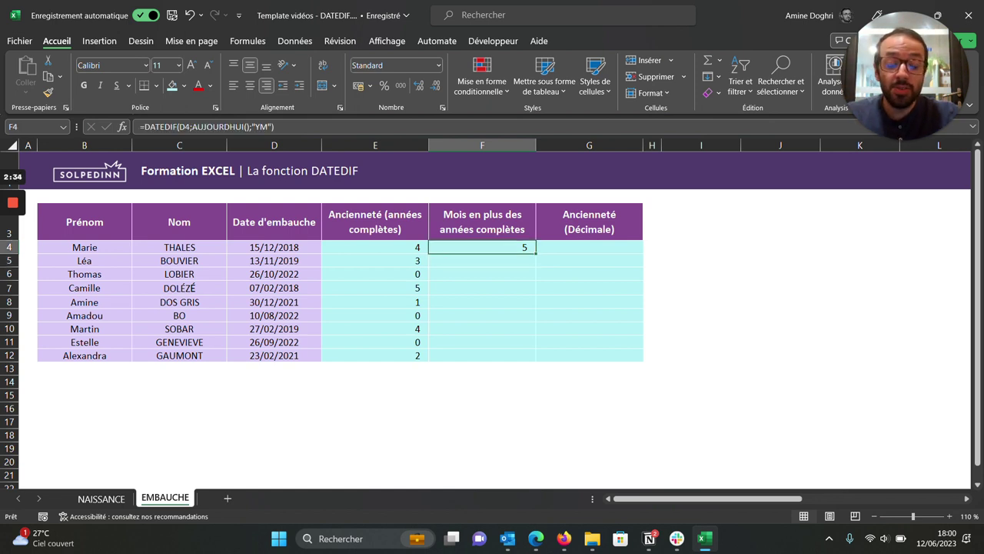
double_click(536, 253)
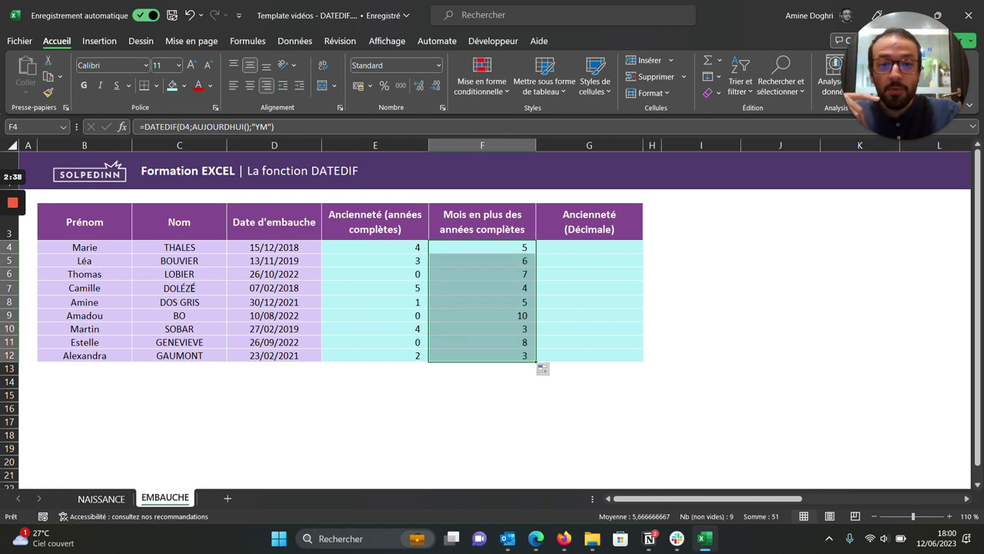
left_click(589, 247)
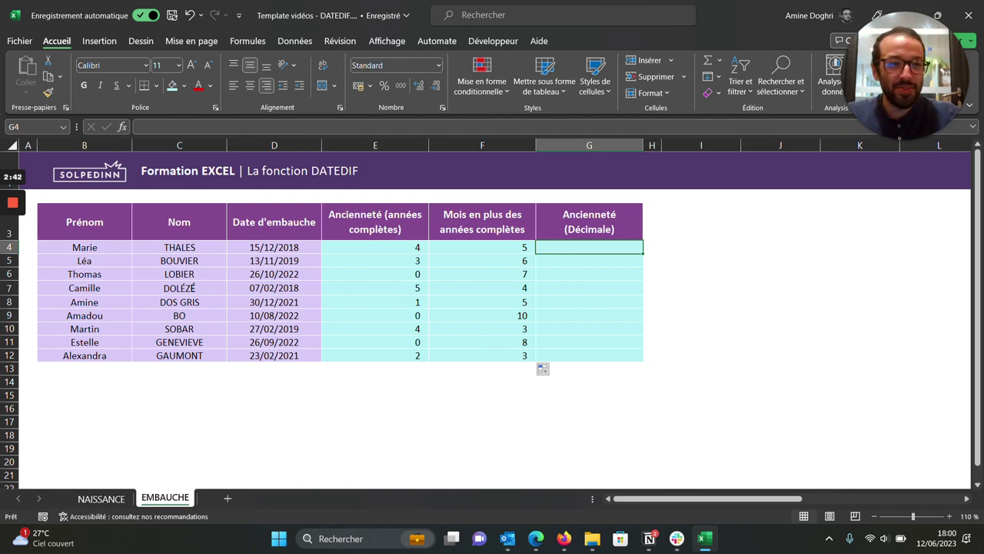
Enter =DATEDIF(D4;AUJOURDHUI();"M") in G4 for Marie's total months since hiring.
type("=")
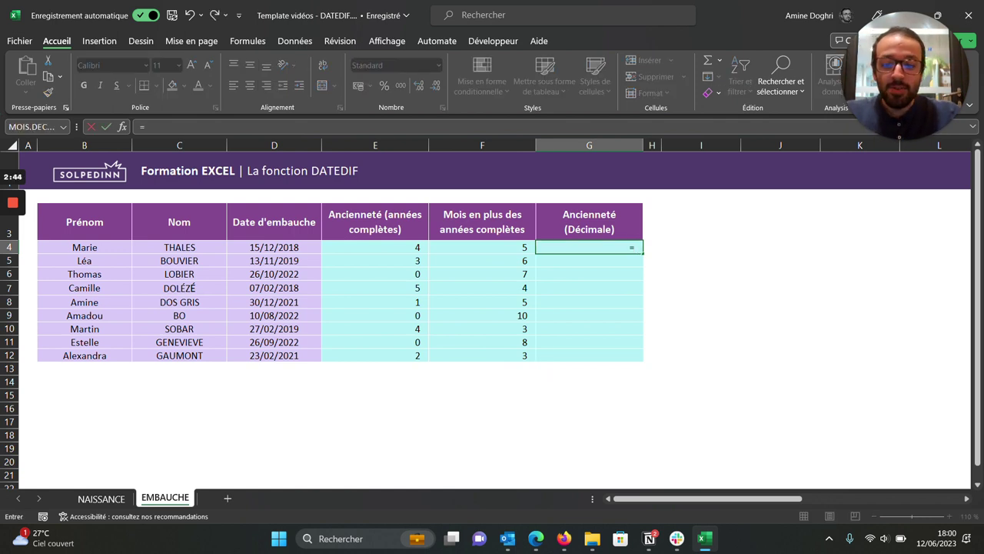
type("DAT")
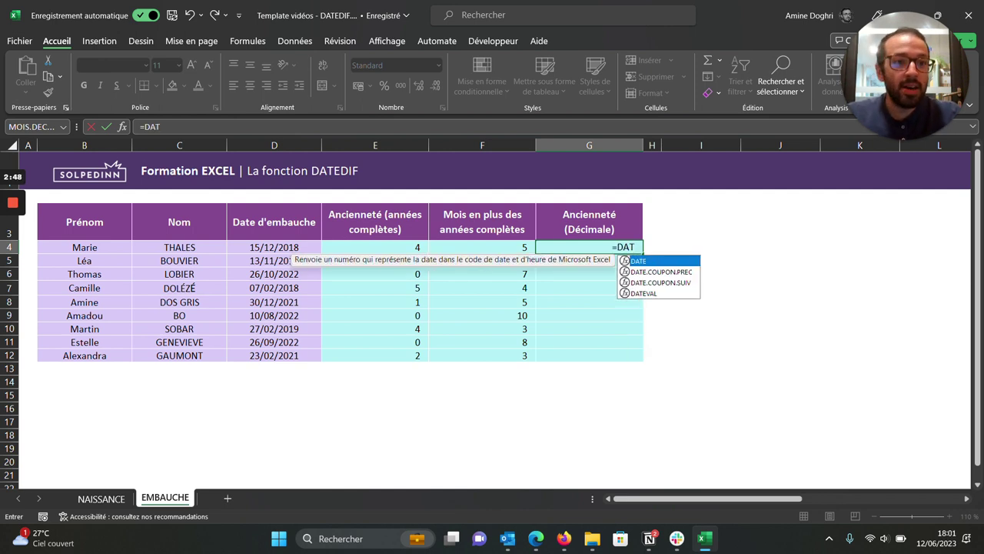
type("EDIF")
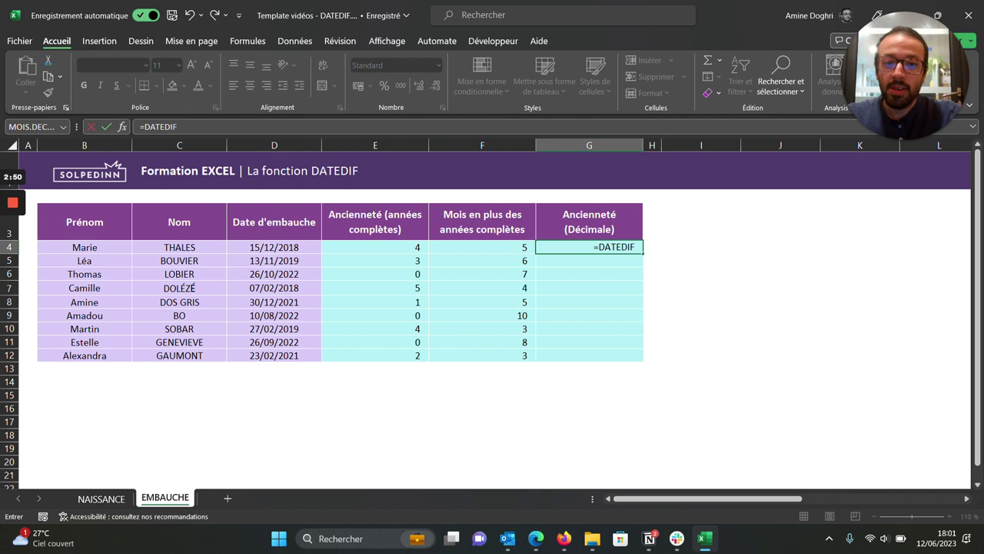
type("(")
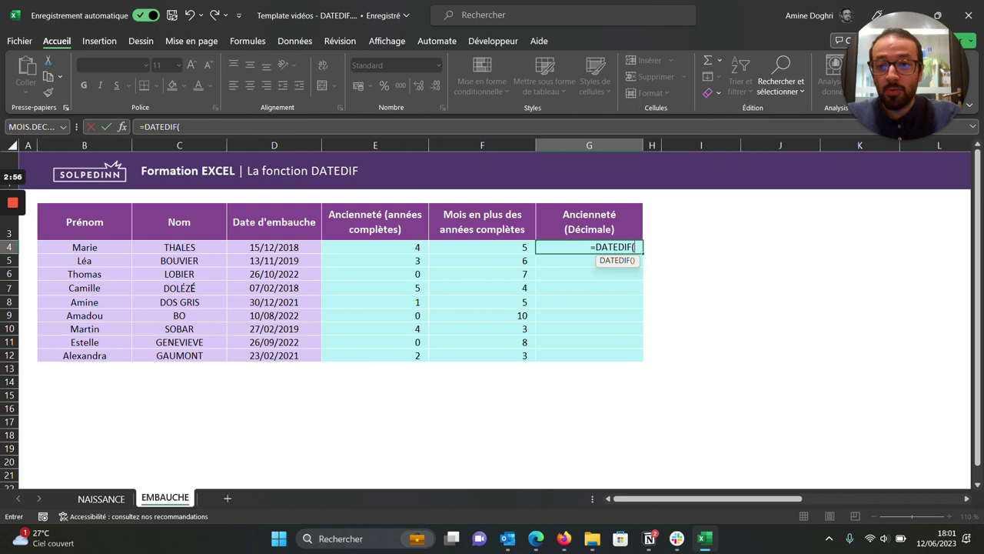
left_click(274, 246)
type(";")
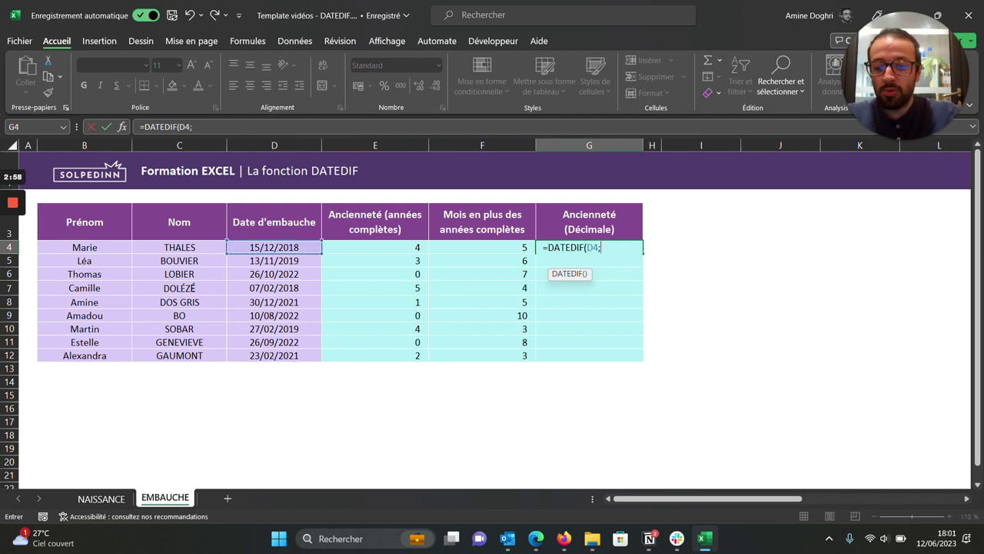
type("AUJOURDHUI()")
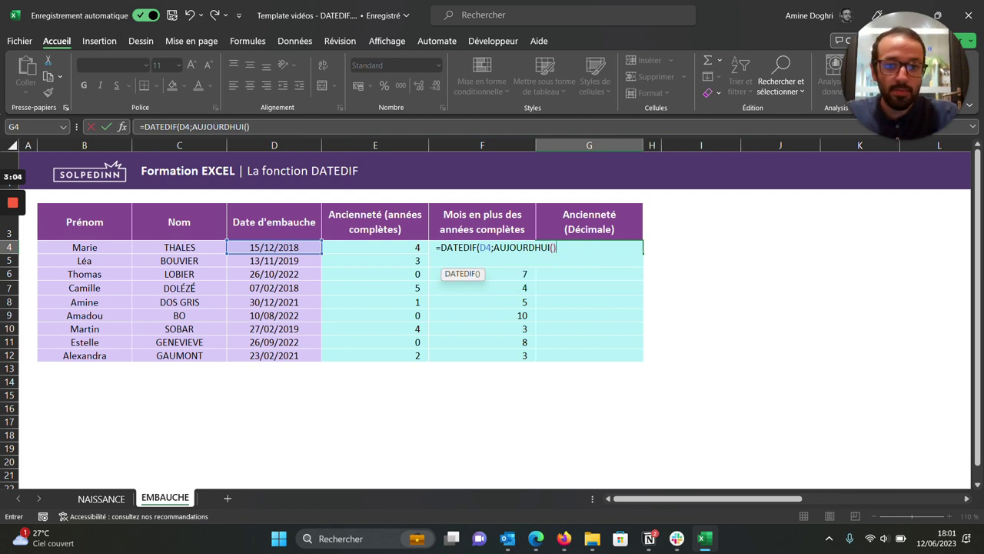
type("M\")")
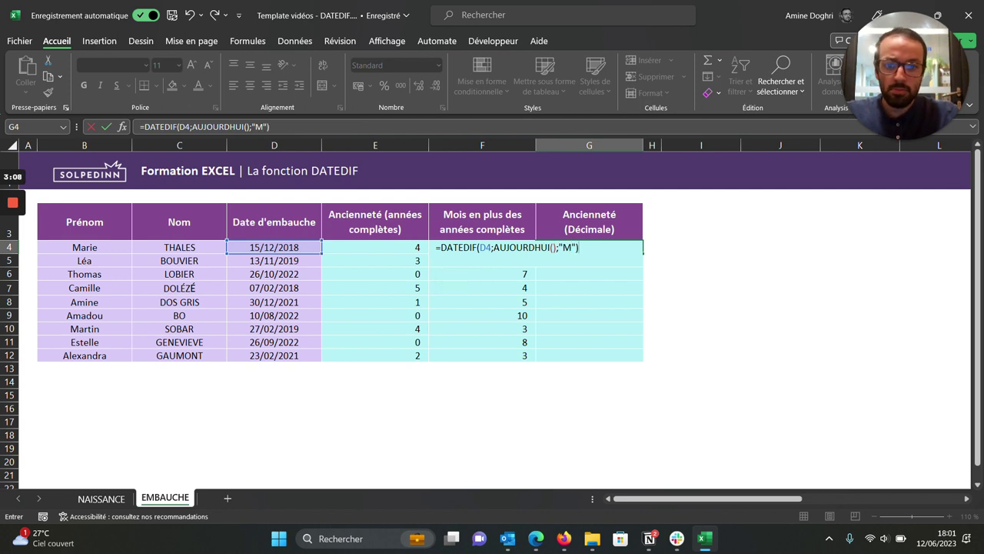
key("Return")
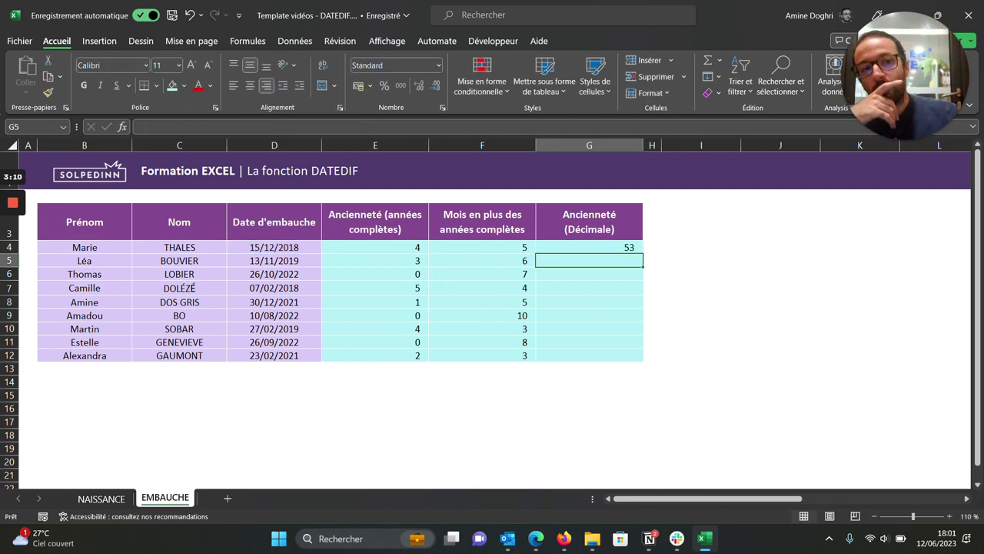
Edit the G4 formula so the total months are divided by 12.
key("Up")
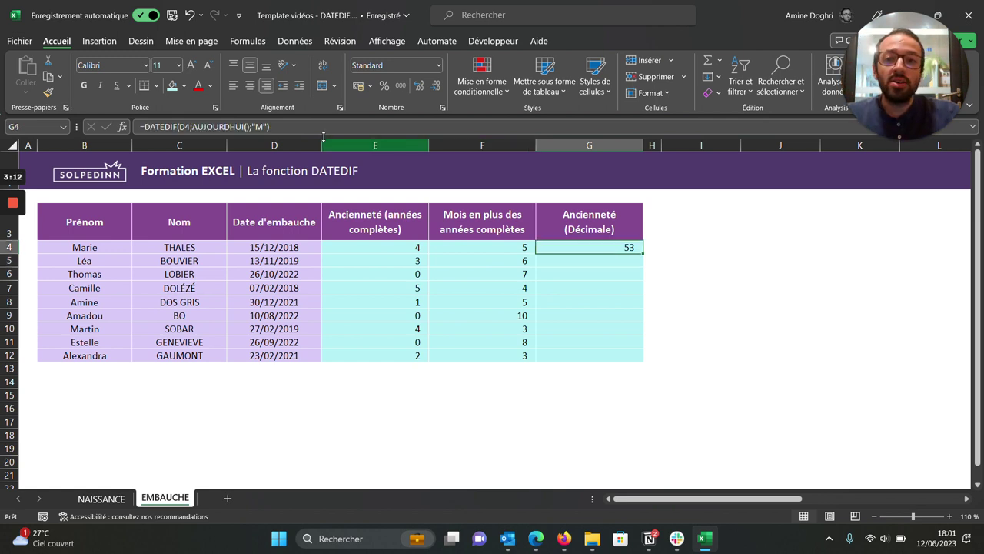
key("F2")
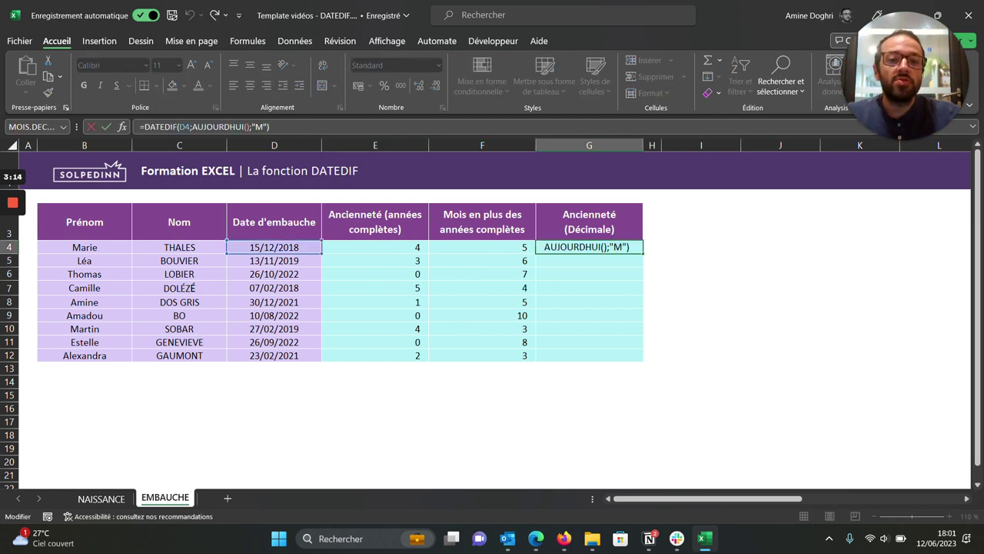
key("Left")
key("Left")
key("BackSpace")
type("Y")
key("Return")
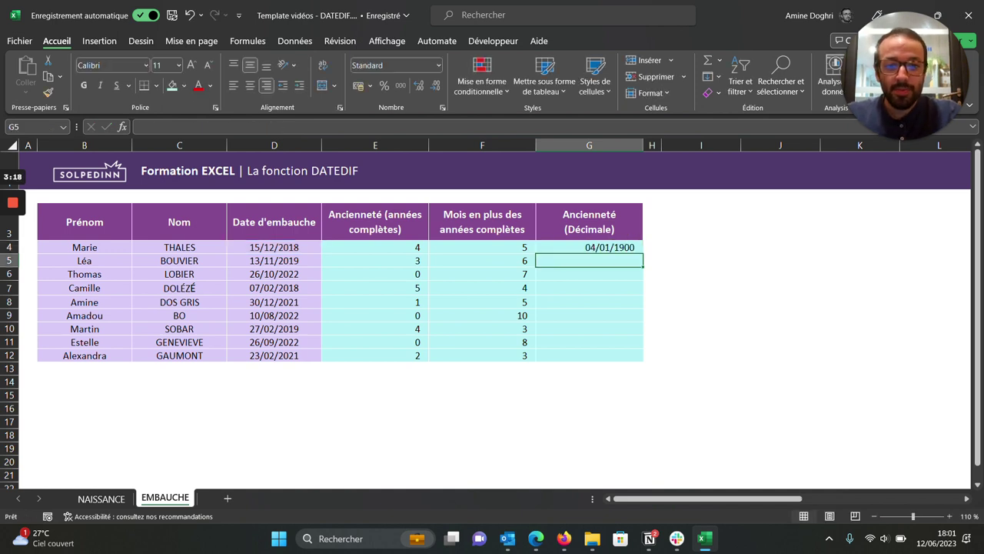
Format G4 as Standard, fill it down to G12, and show two decimals.
left_click(441, 66)
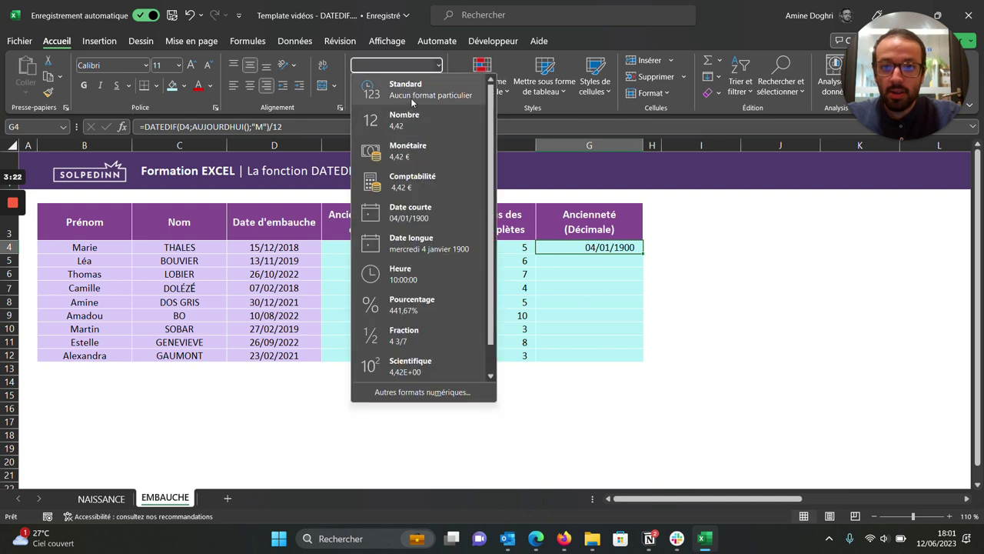
left_click(412, 87)
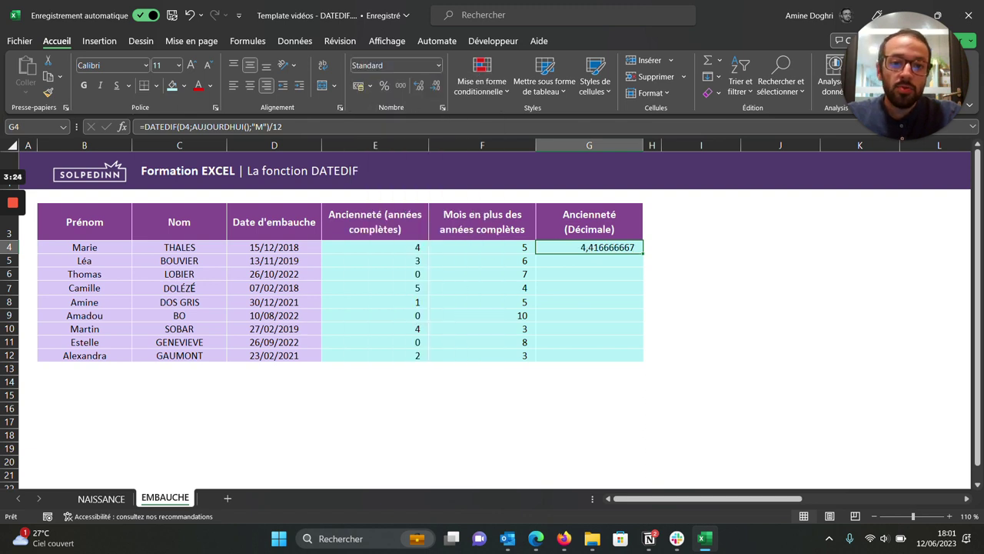
left_click_drag(642, 253, 643, 360)
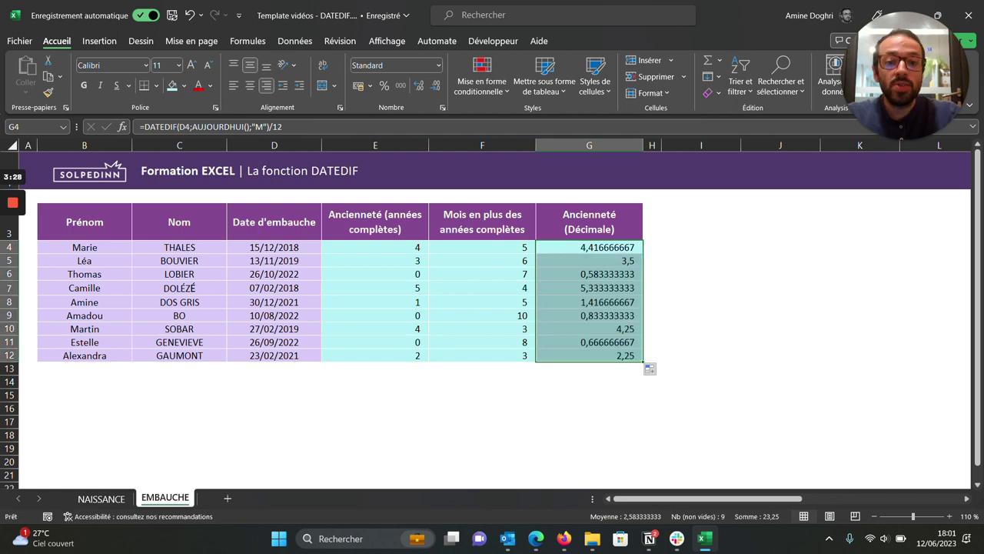
left_click(436, 87)
left_click(436, 87)
left_click(436, 87)
left_click(436, 87)
left_click(436, 87)
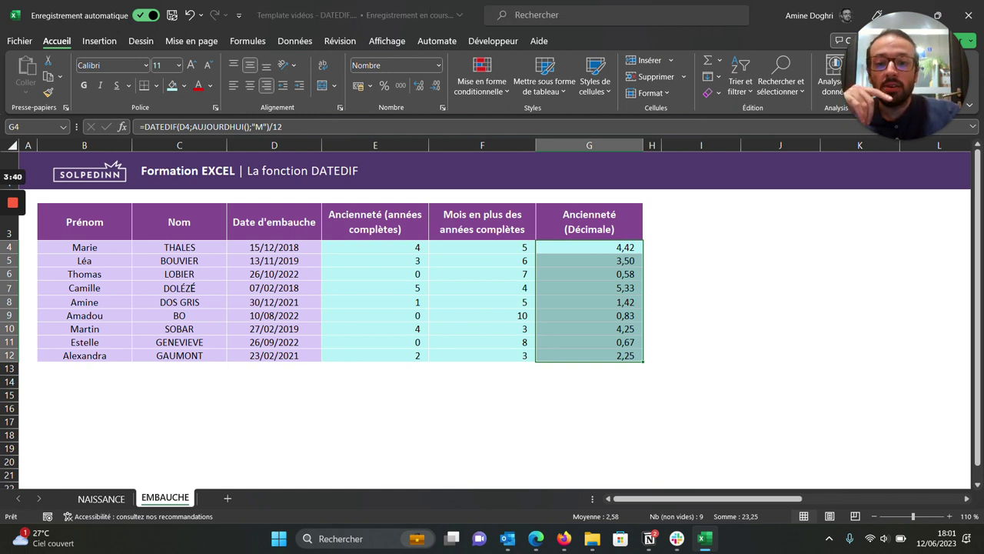
left_click(375, 355)
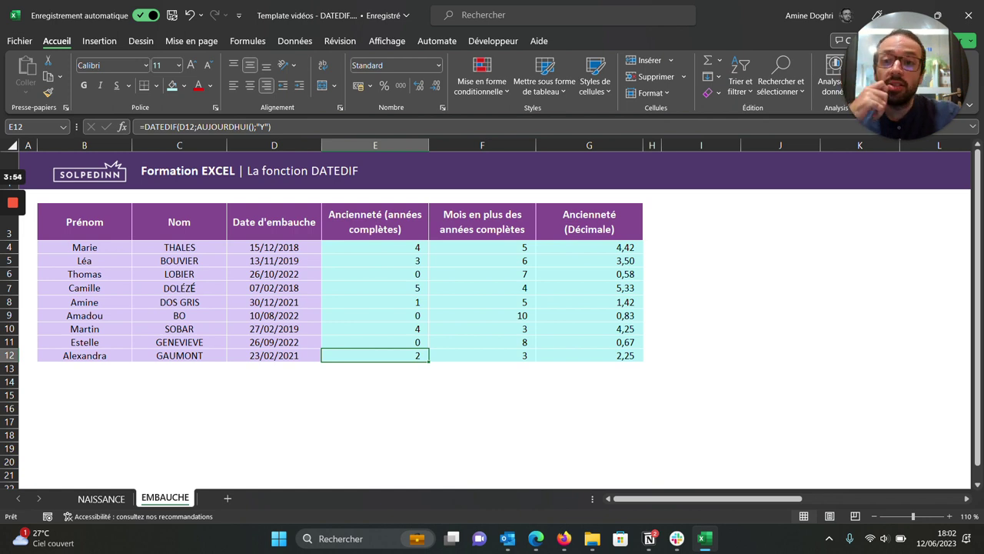
mouse_move(17, 200)
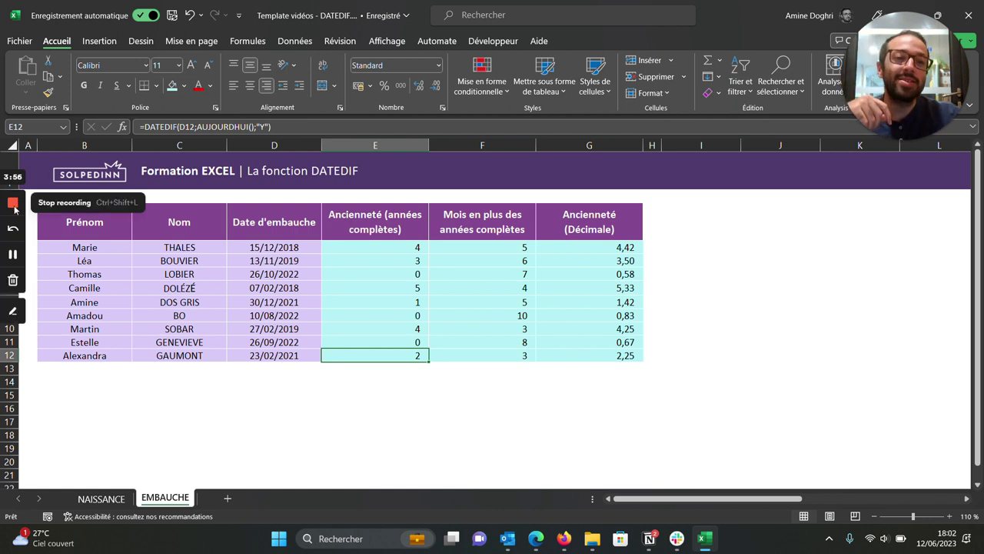